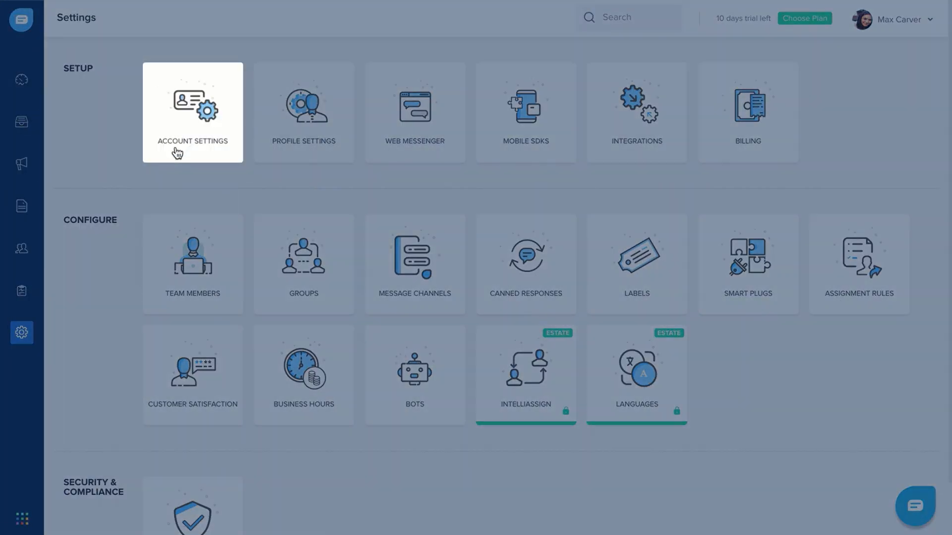
Enter Account Settings from the Freshchat Settings page.
click(186, 141)
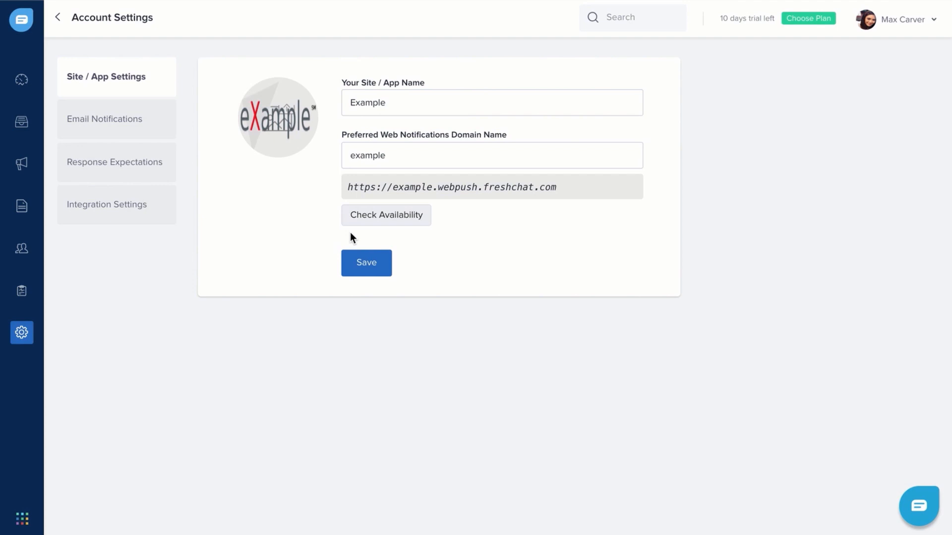
Choose 'Time for first response' as the response expectation shown to users and save it.
click(160, 171)
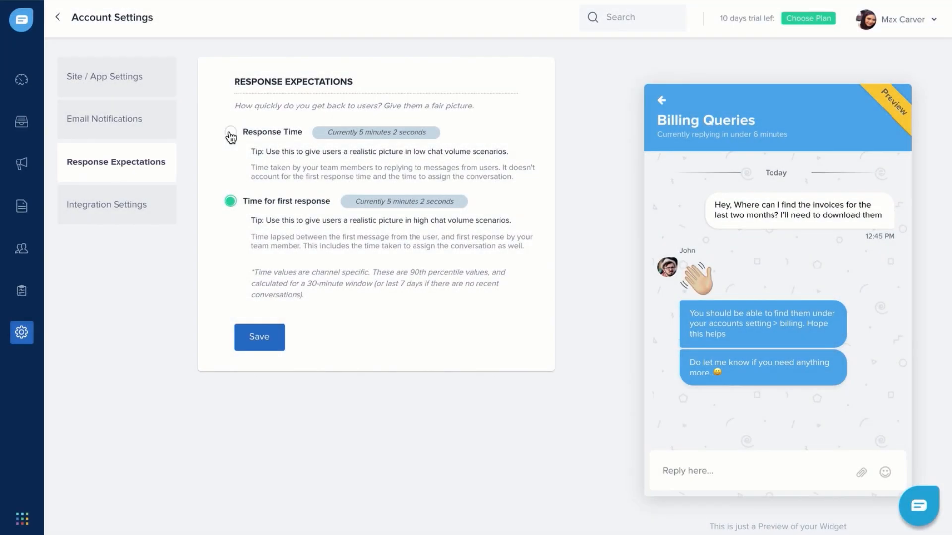
click(230, 132)
click(230, 201)
click(262, 337)
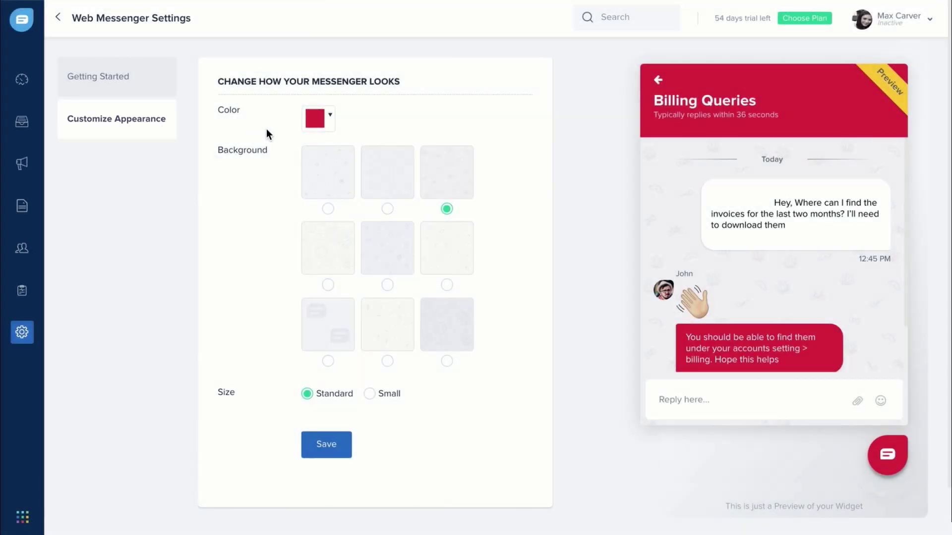
Give the messenger the teal colour and space-themed background, keeping Standard size.
click(315, 118)
click(317, 177)
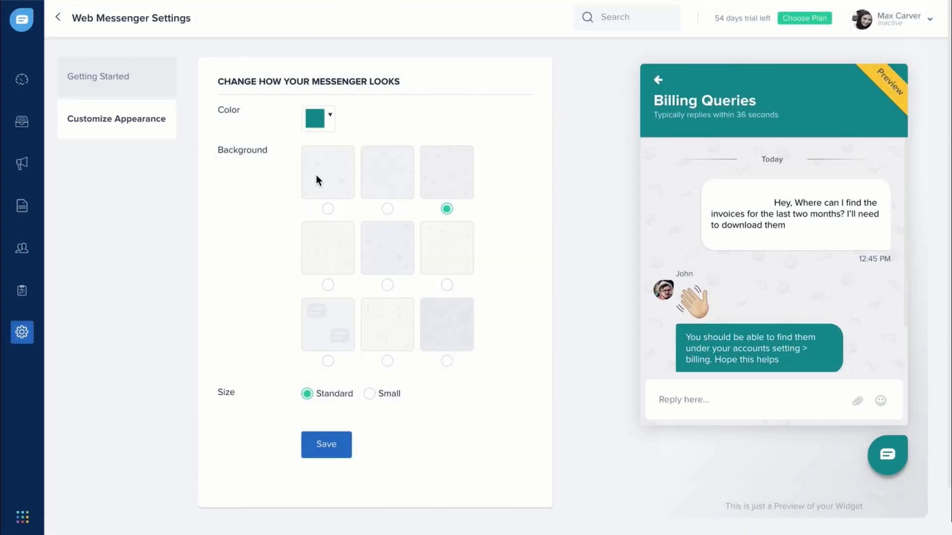
click(328, 285)
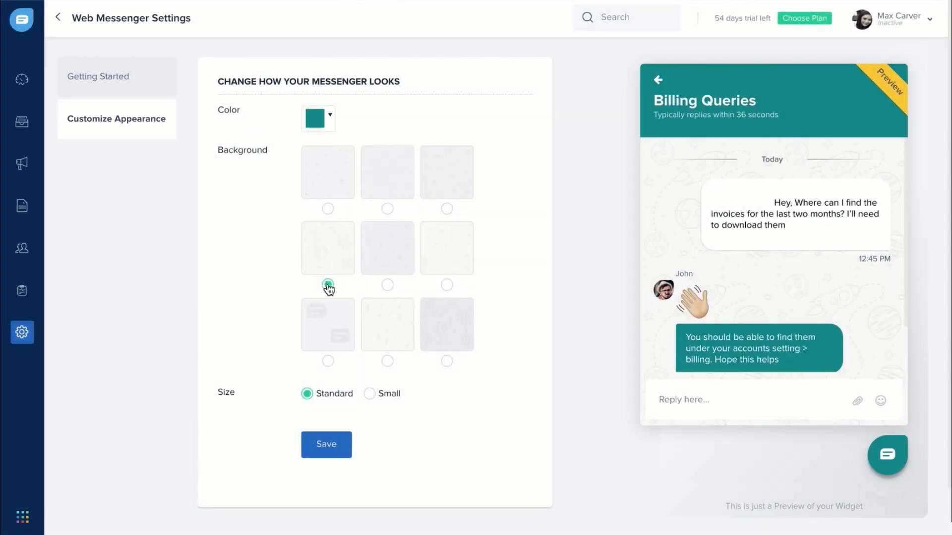
click(370, 394)
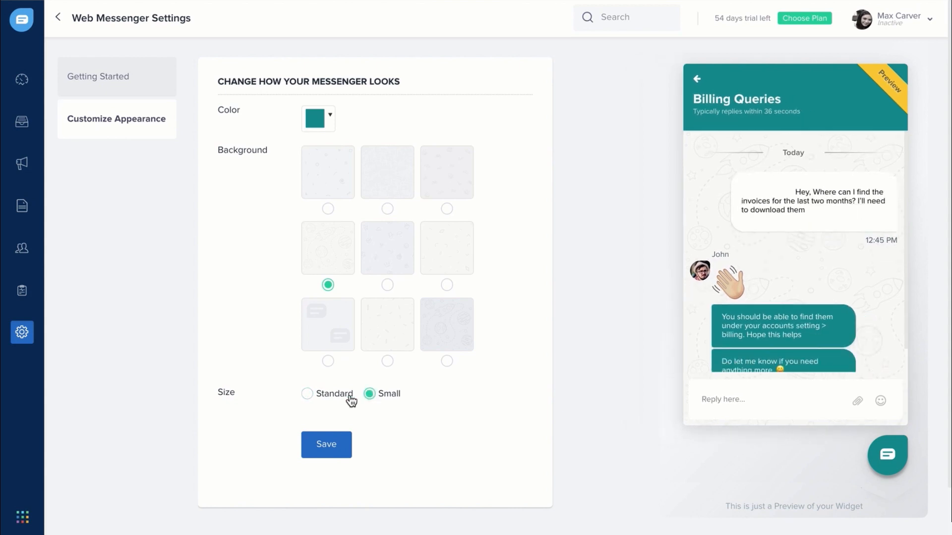
click(307, 394)
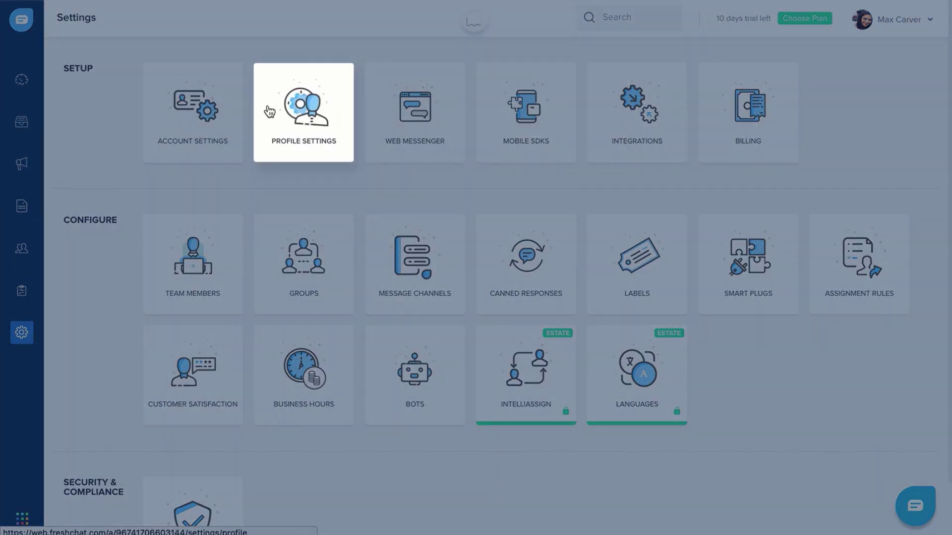
Enter Profile Settings to edit the agent's bio and social handles.
click(268, 104)
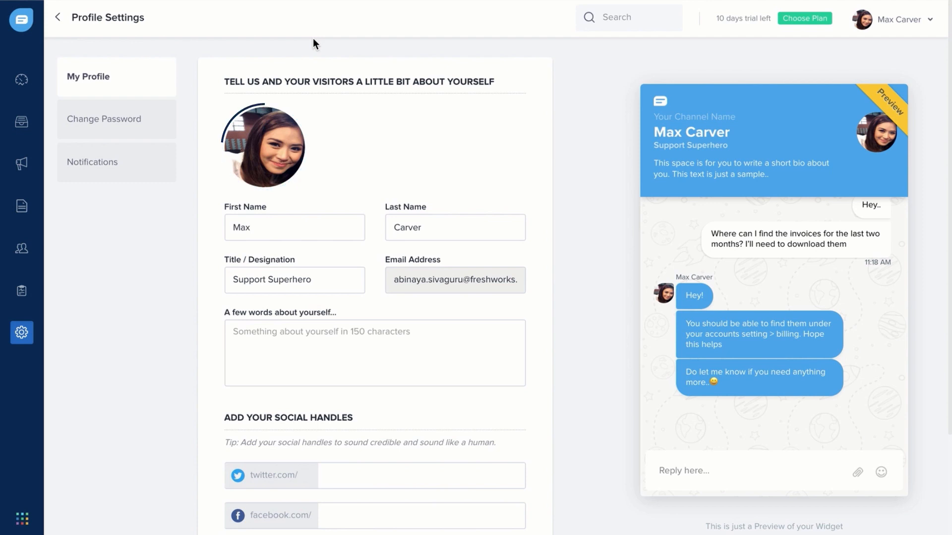
scroll(342, 277, down, 3)
scroll(342, 276, down, 2)
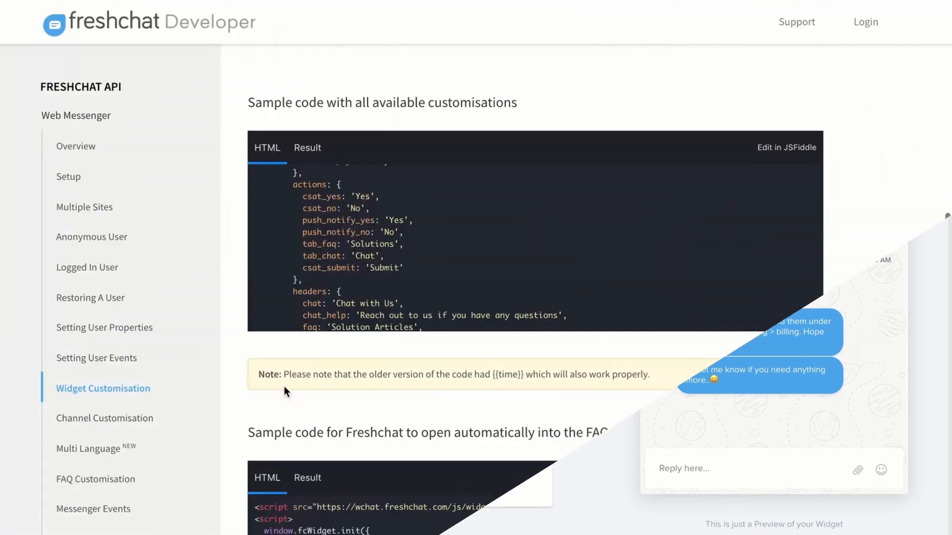
scroll(388, 261, down, 2)
scroll(390, 261, down, 2)
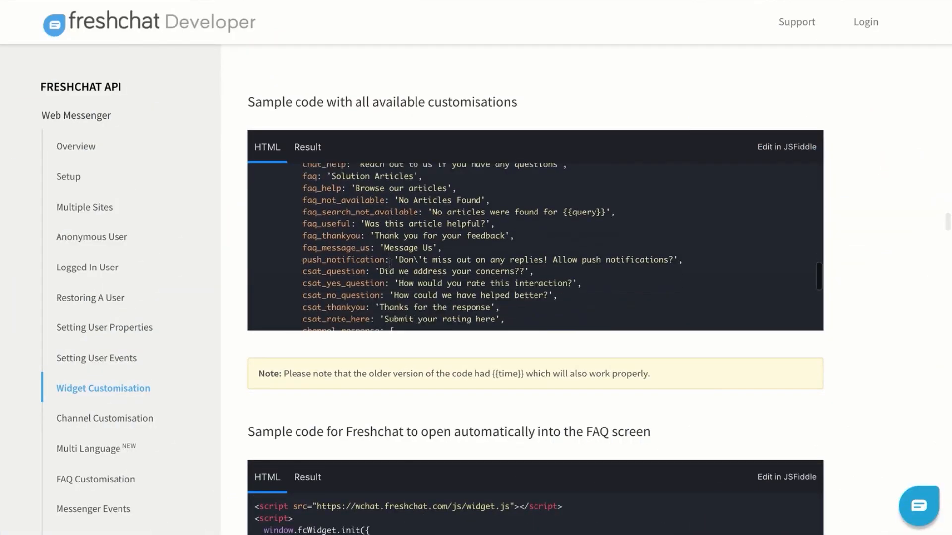
scroll(389, 261, down, 2)
scroll(389, 261, down, 2)
scroll(389, 264, down, 3)
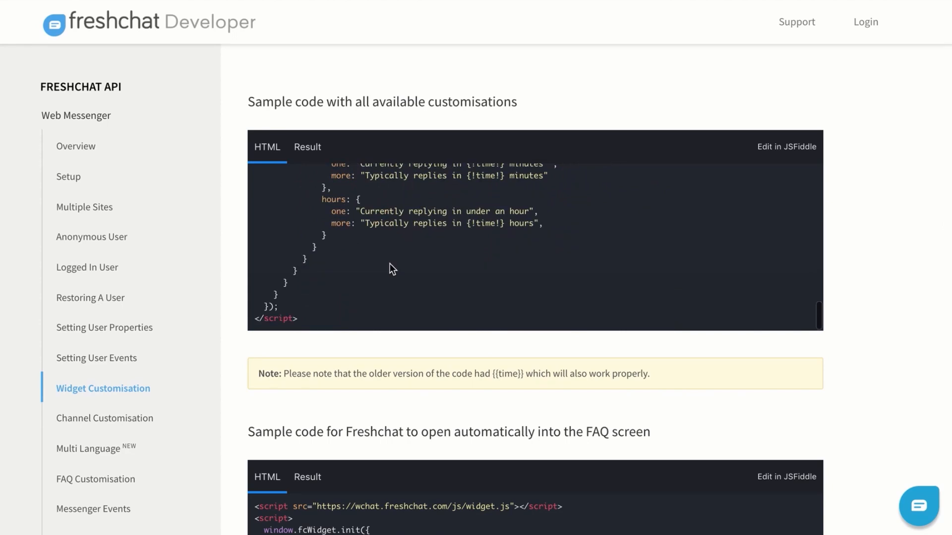